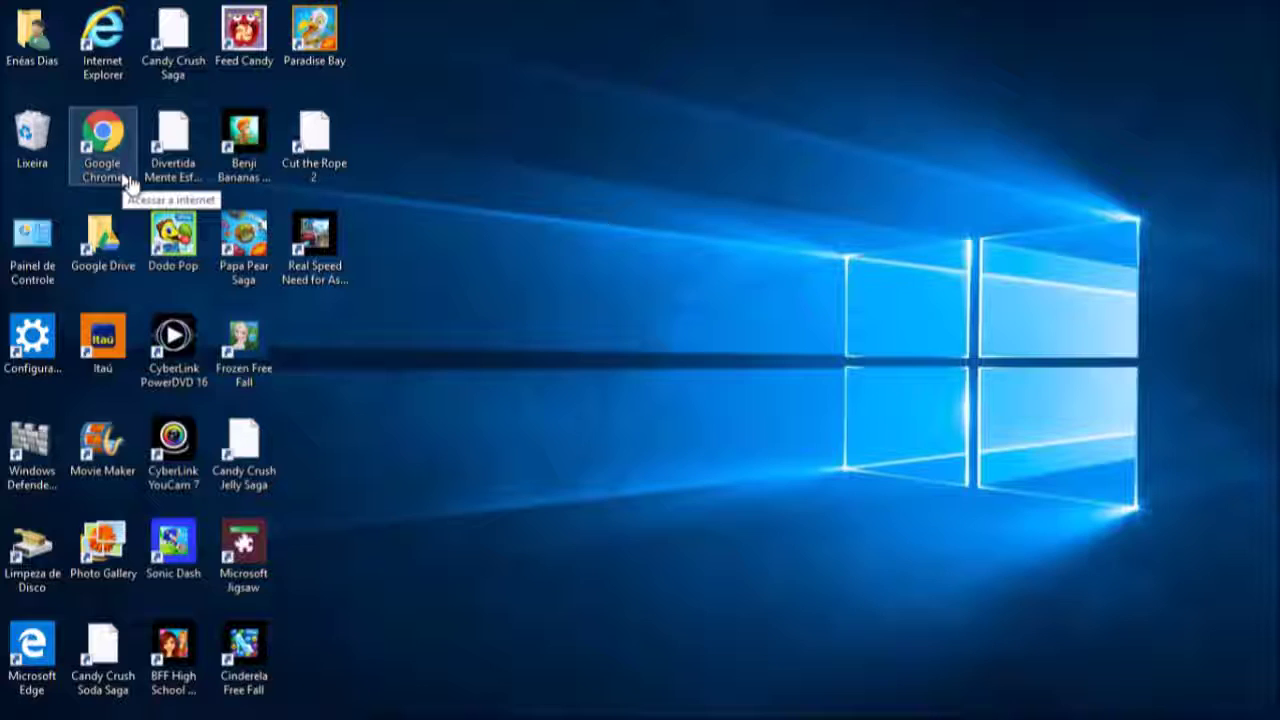
Search Google for gmail.com and follow the 'Gmail gratuito do Google' result to the sign-up page
mouse_move(505, 716)
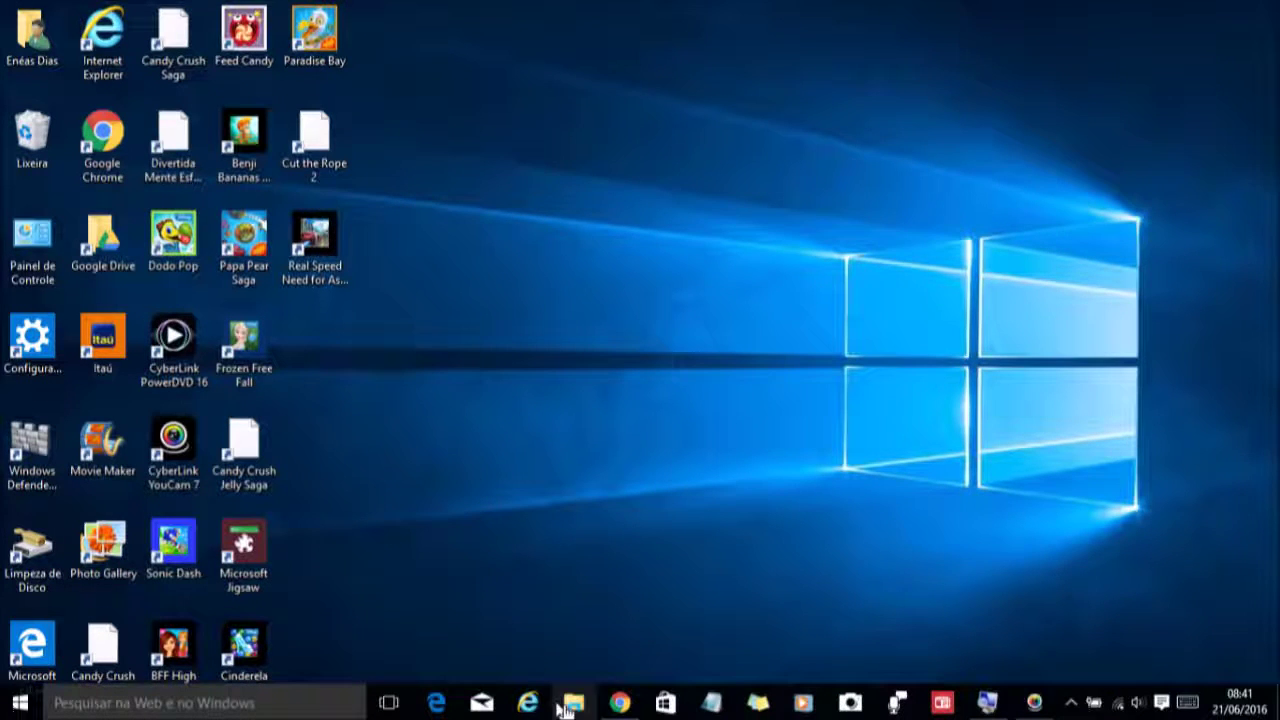
left_click(615, 704)
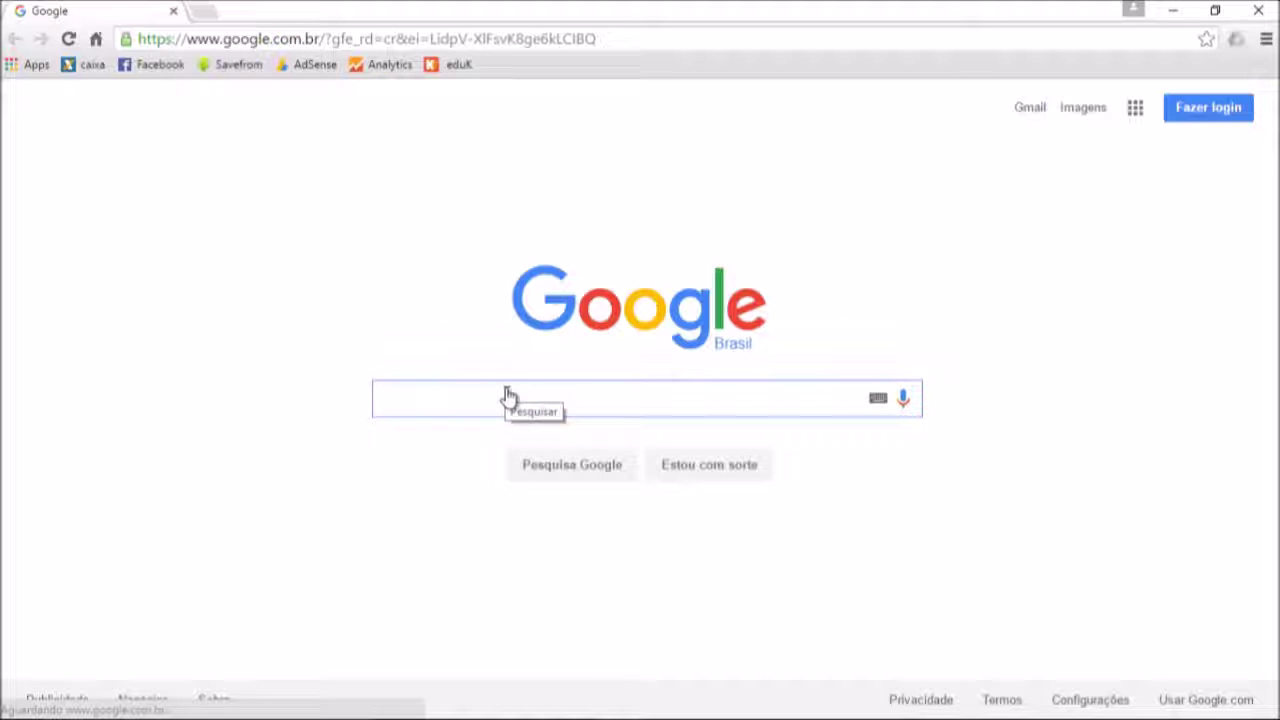
type("g")
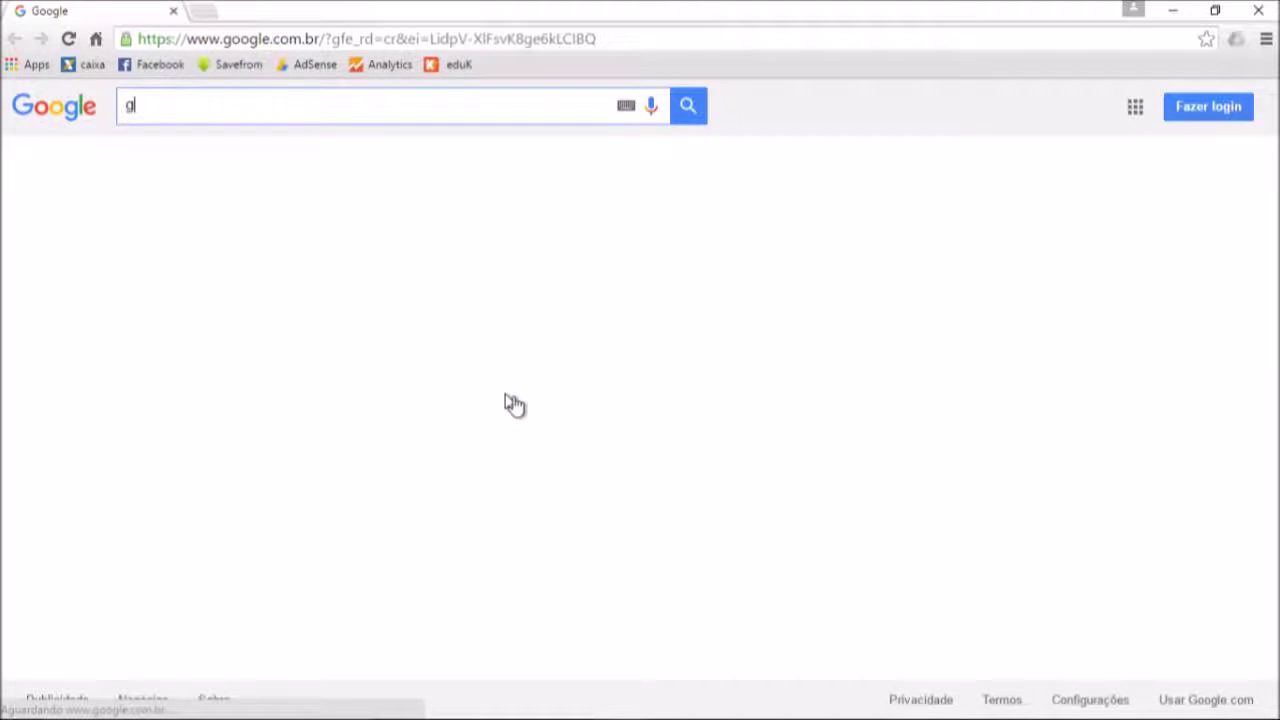
type("mail.com")
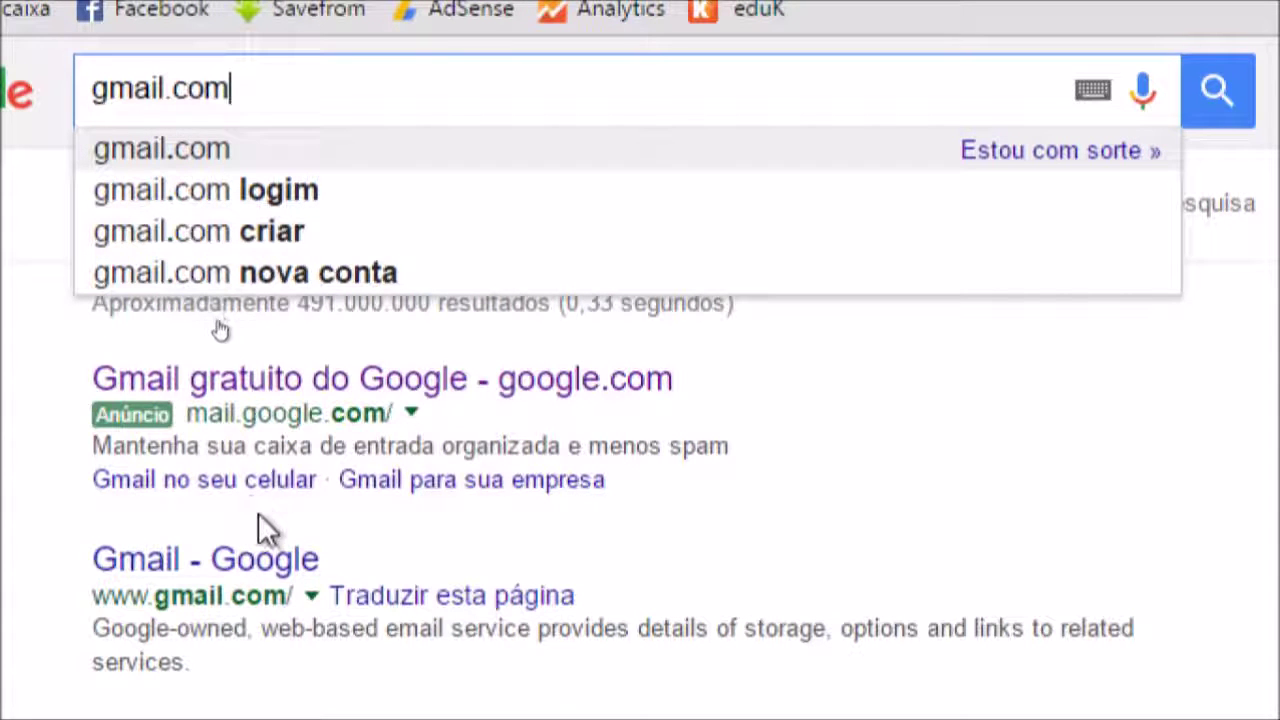
left_click(256, 380)
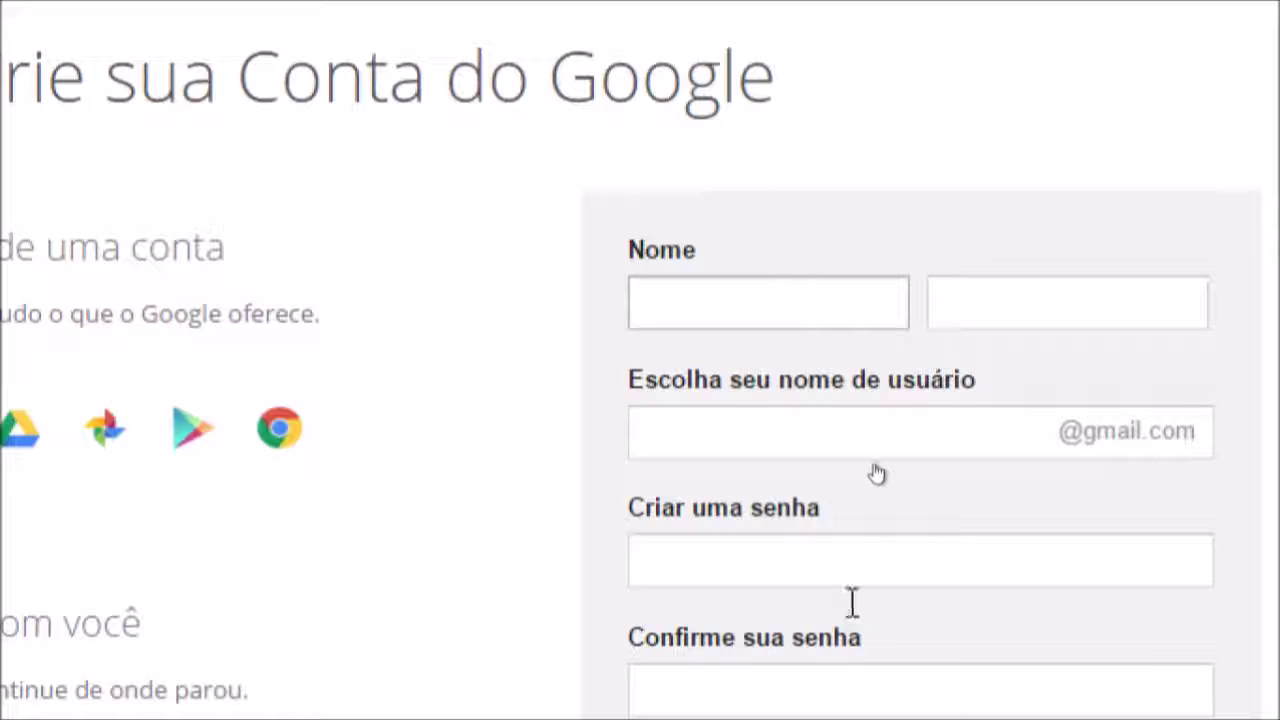
Enter the person's first name in Nome and surname in Sobrenome, dismissing the suggestions
left_click(771, 303)
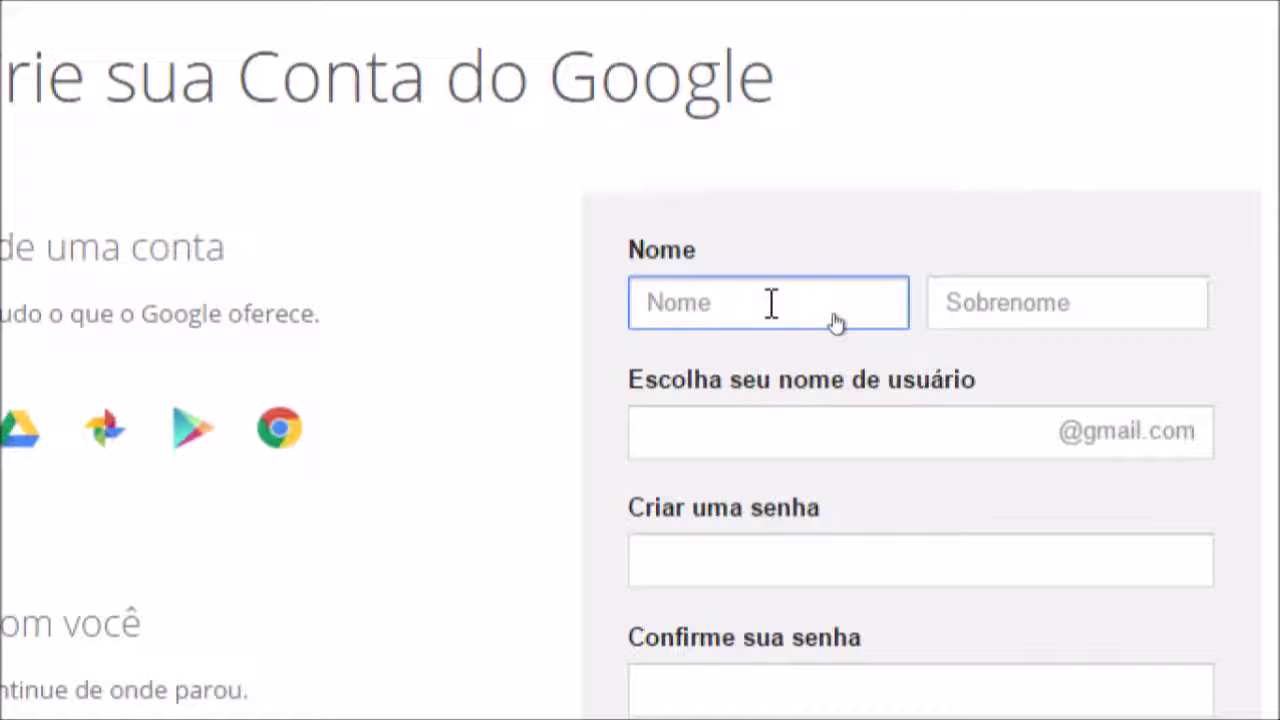
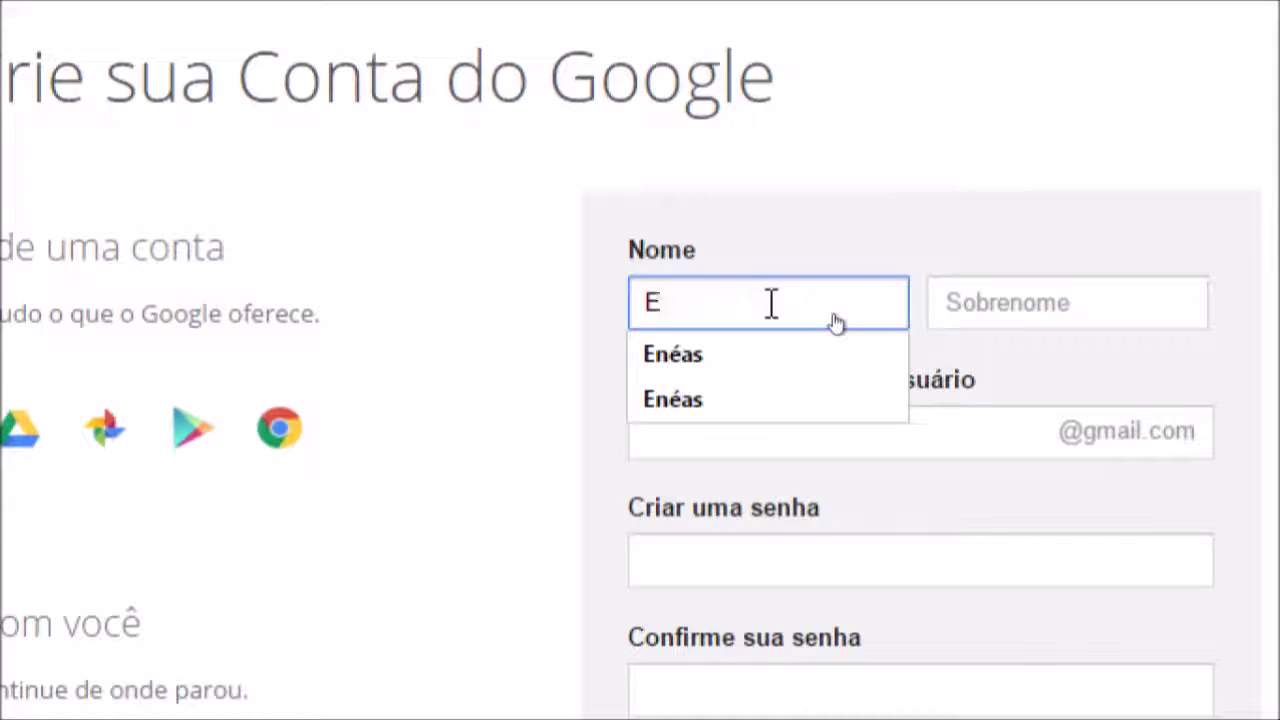
left_click(963, 313)
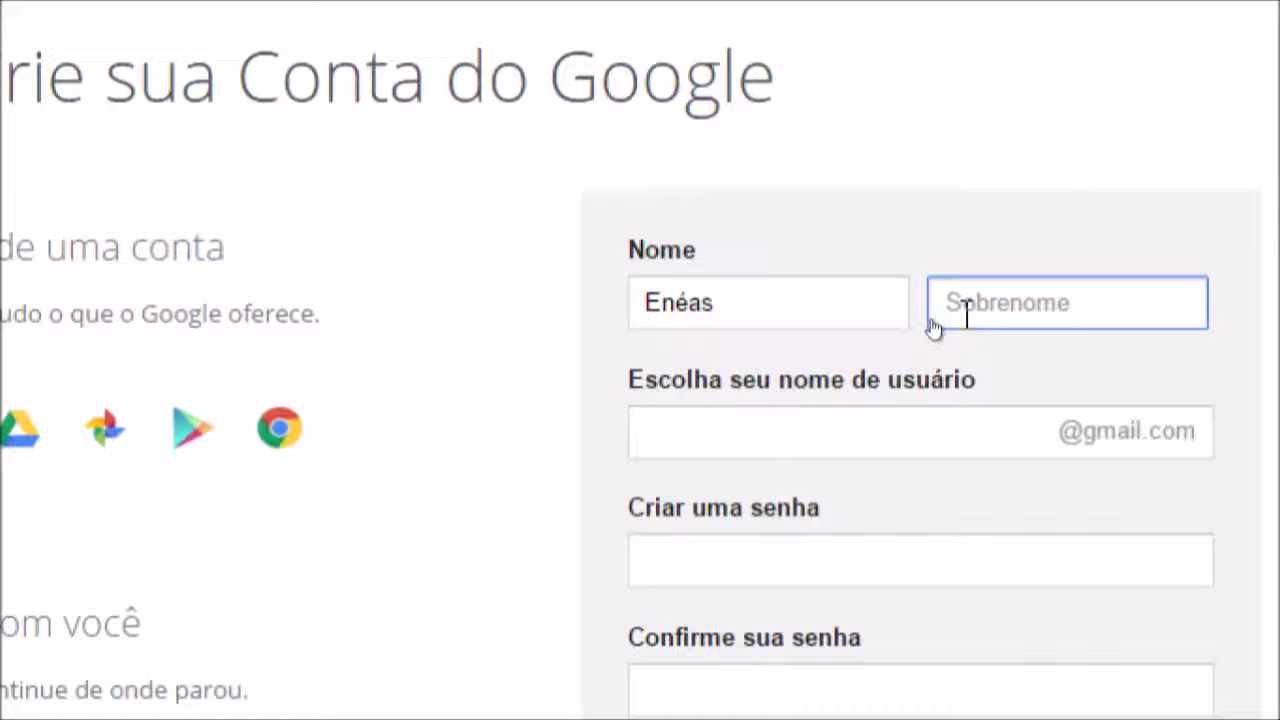
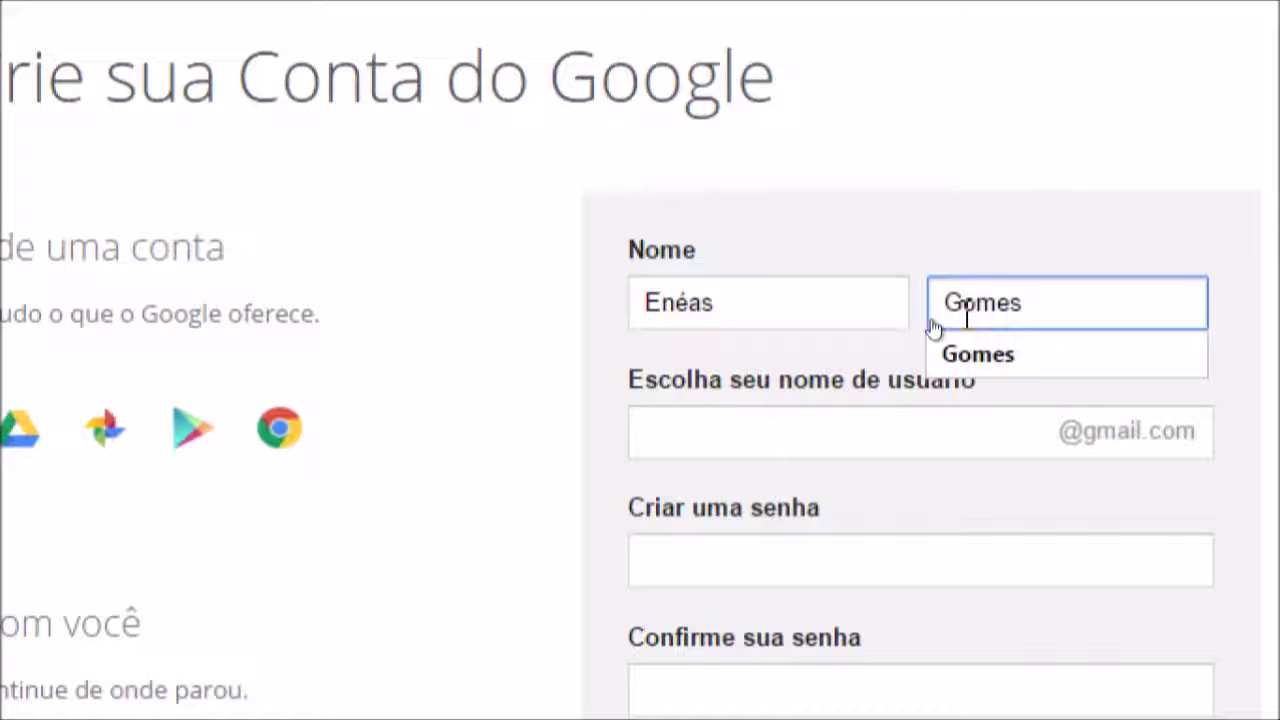
key("Escape")
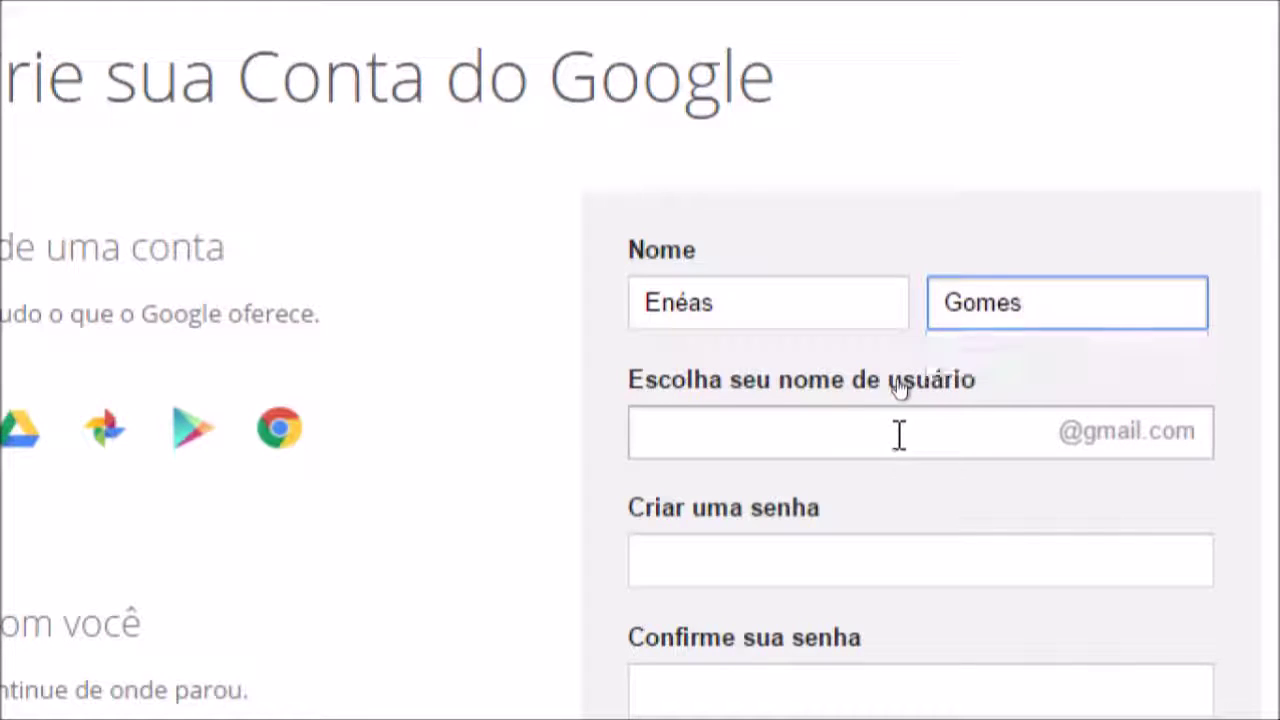
left_click(899, 435)
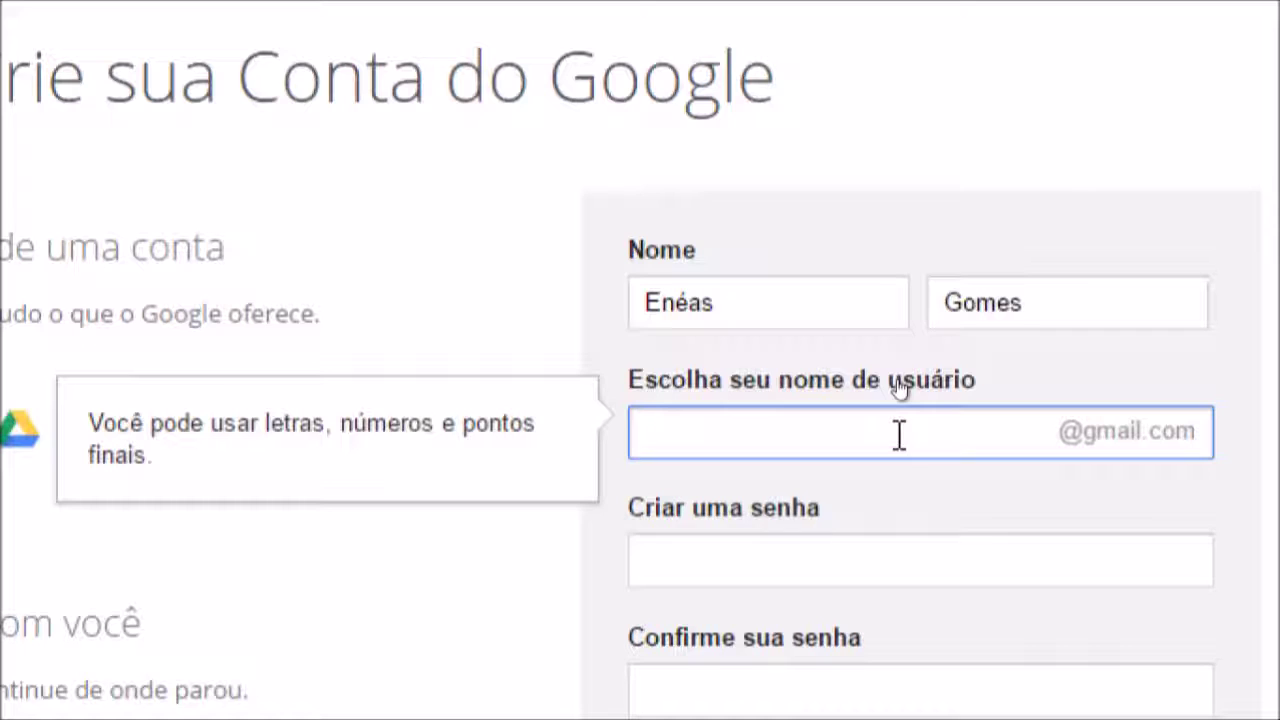
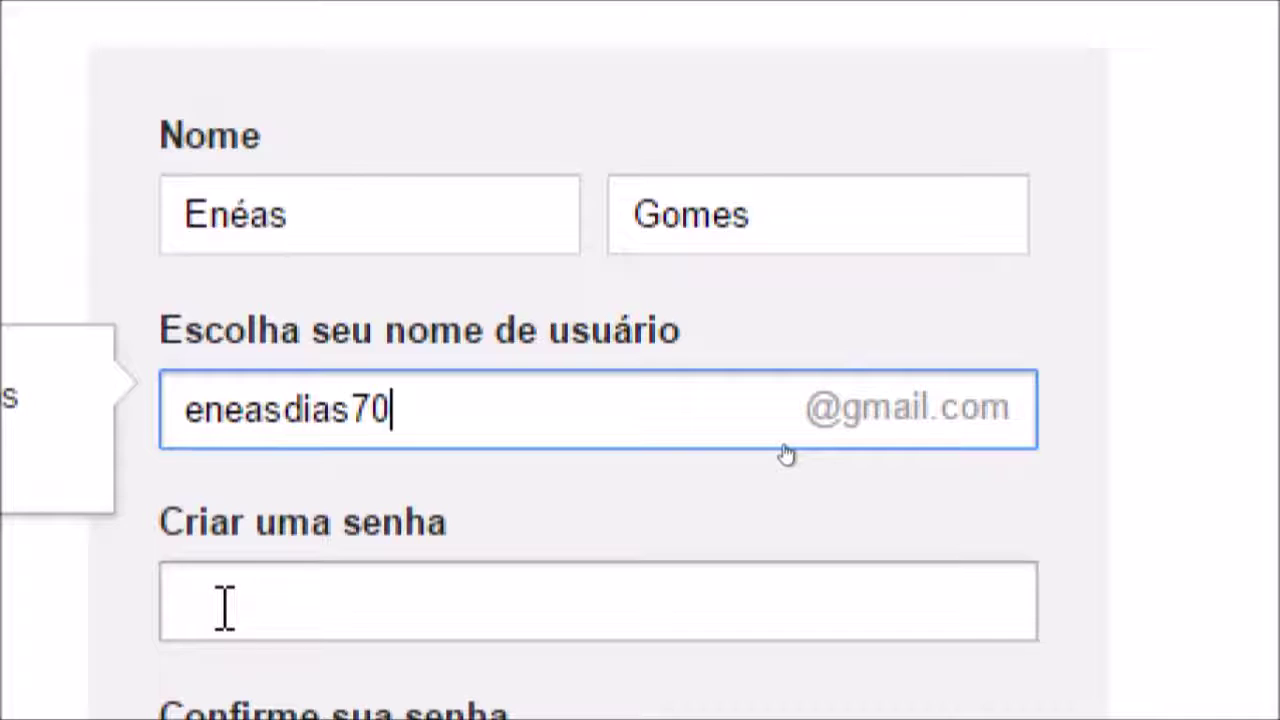
left_click(224, 607)
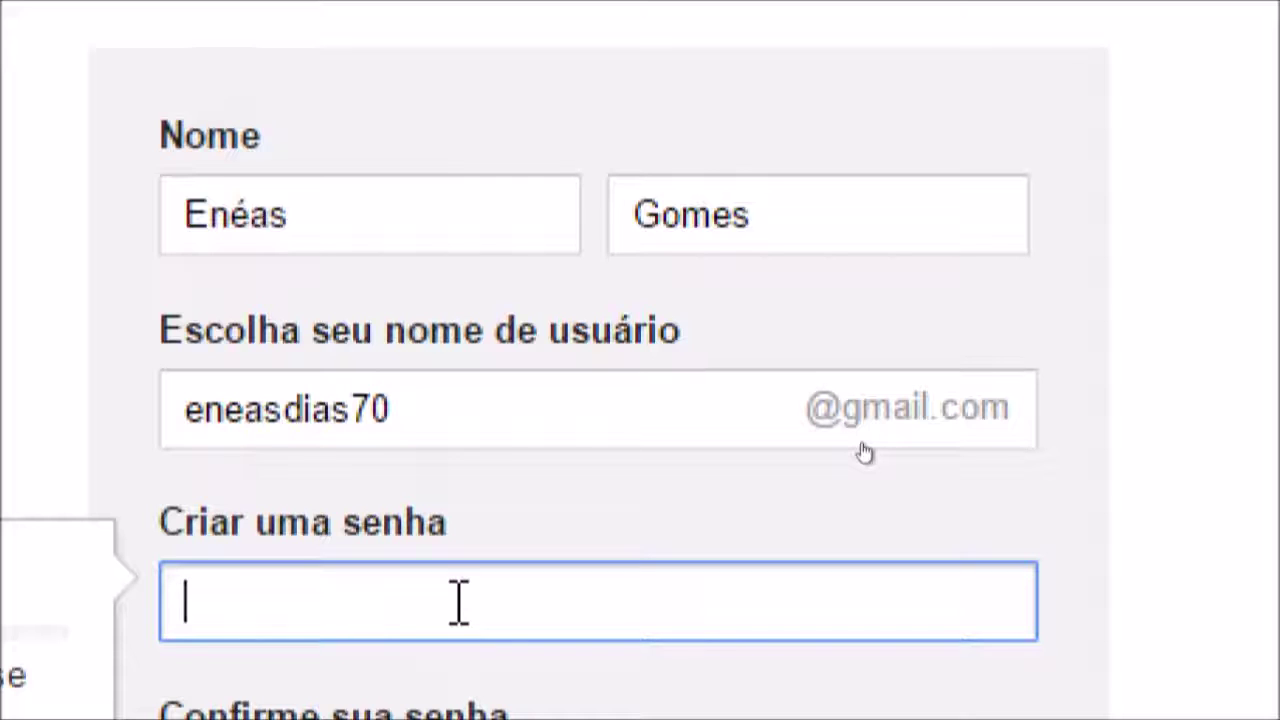
Type the account password in 'Criar uma senha' and repeat it in 'Confirme sua senha'
type("••••")
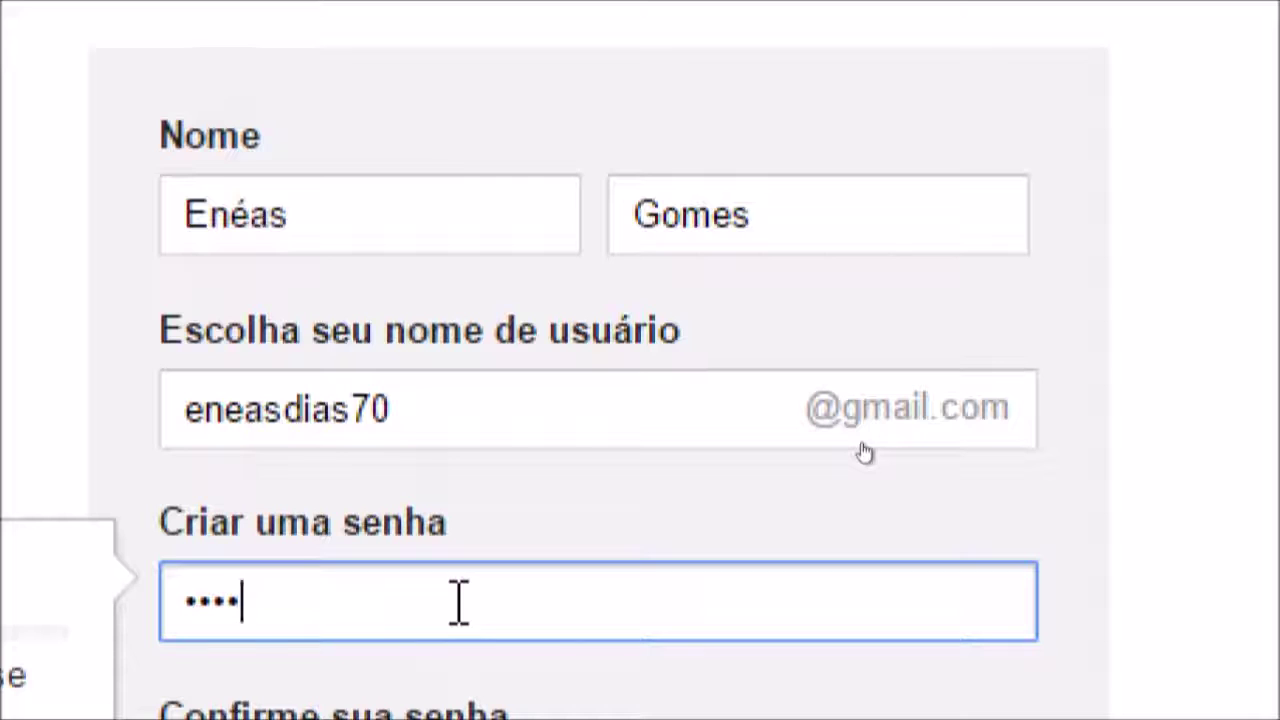
type("•••••••")
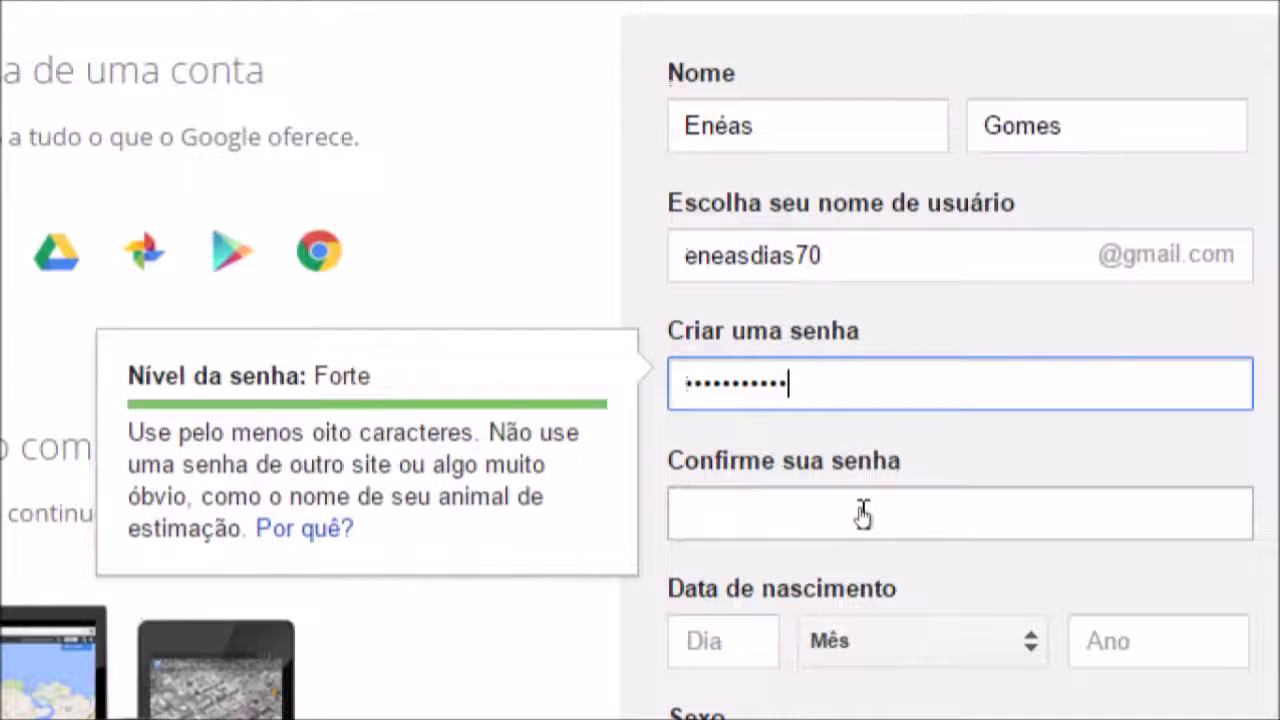
left_click(863, 515)
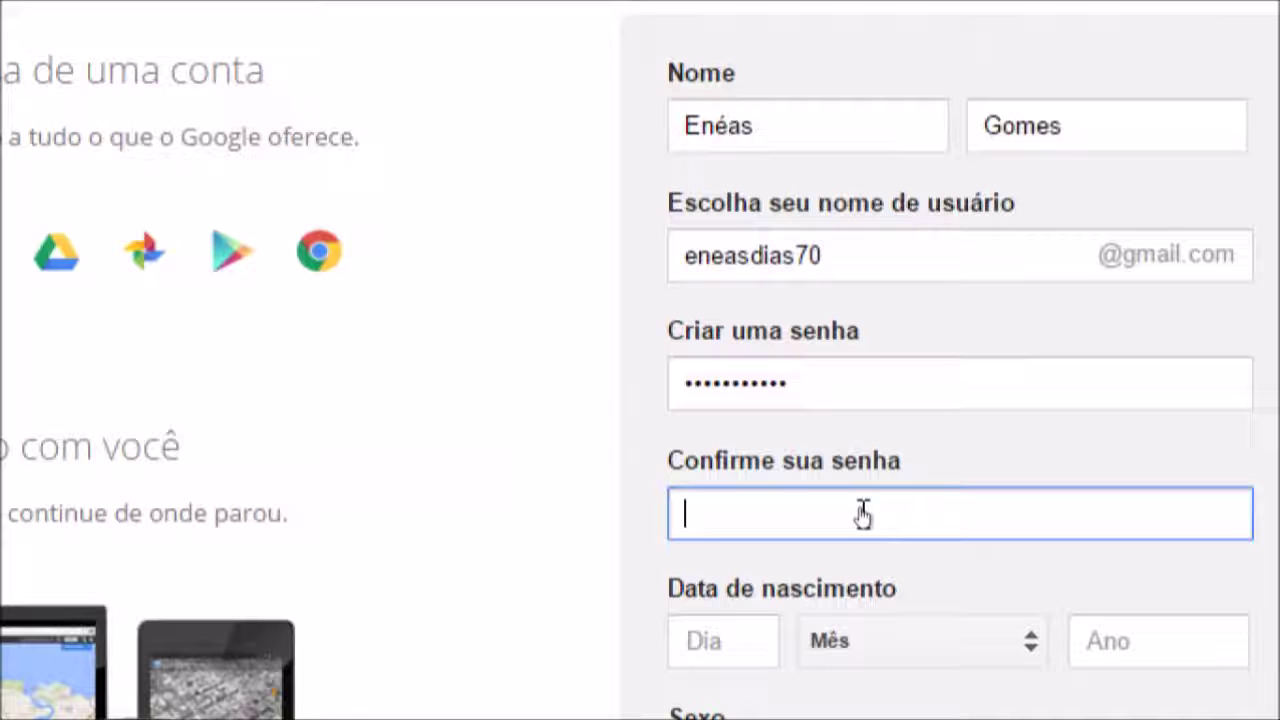
type("•••••••••••")
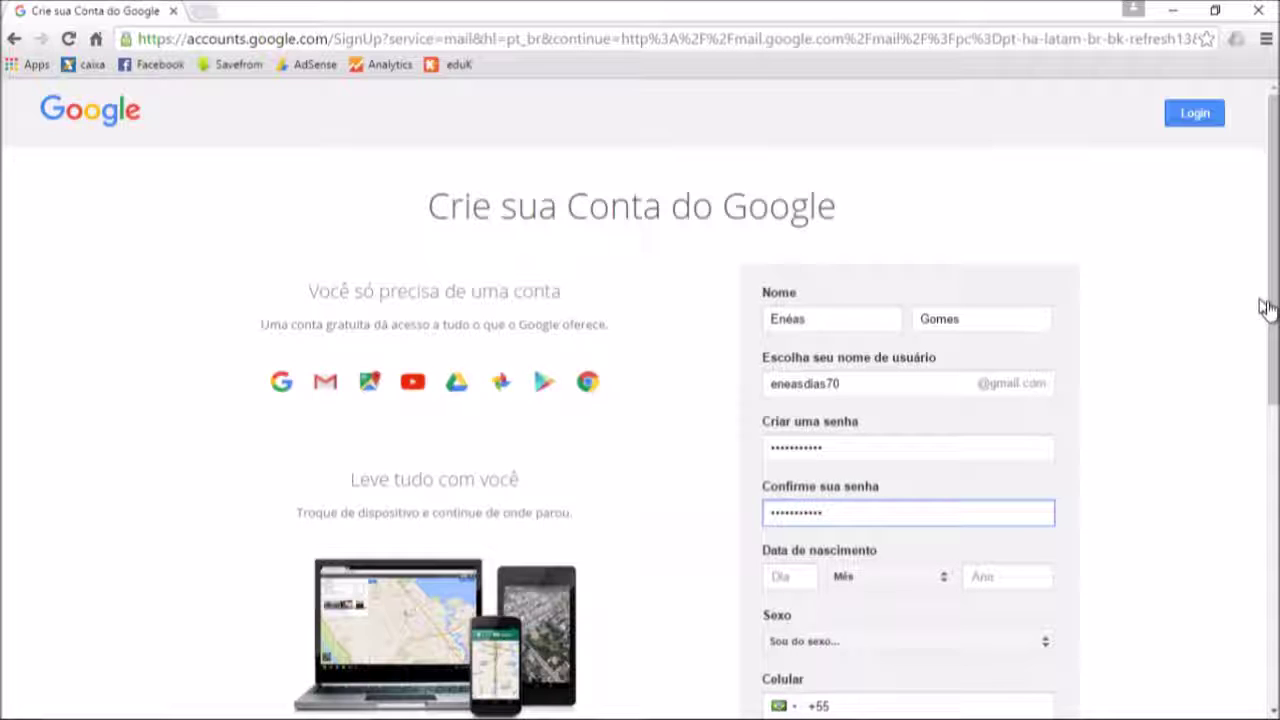
Set the birth date to day 01, month Dezembro, year 1980, then open the Sexo dropdown
left_click_drag(1273, 305, 1273, 425)
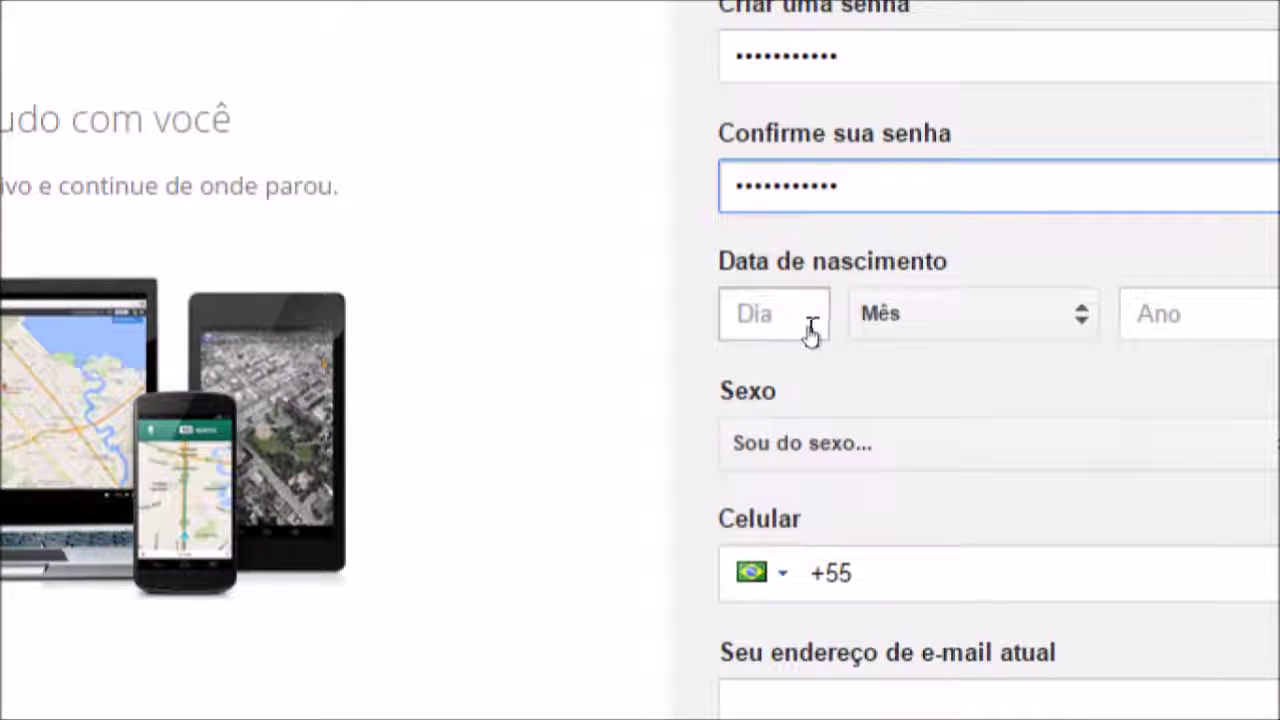
left_click(810, 332)
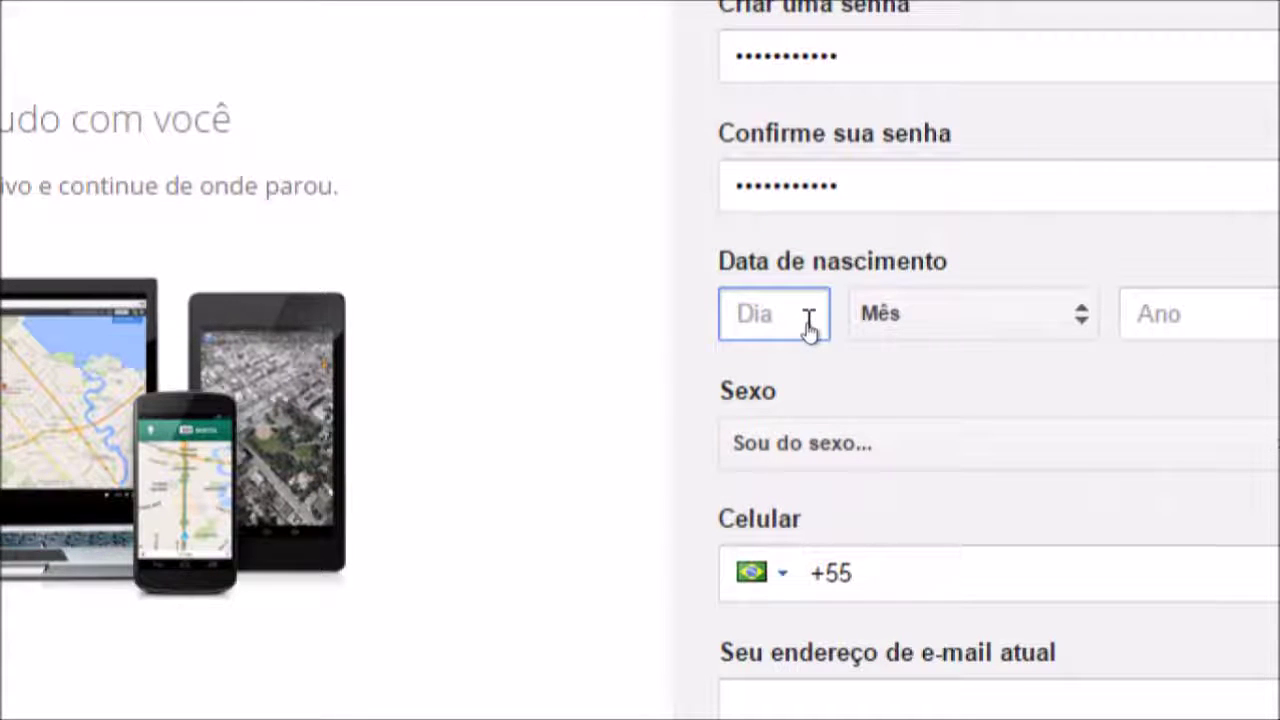
type("01")
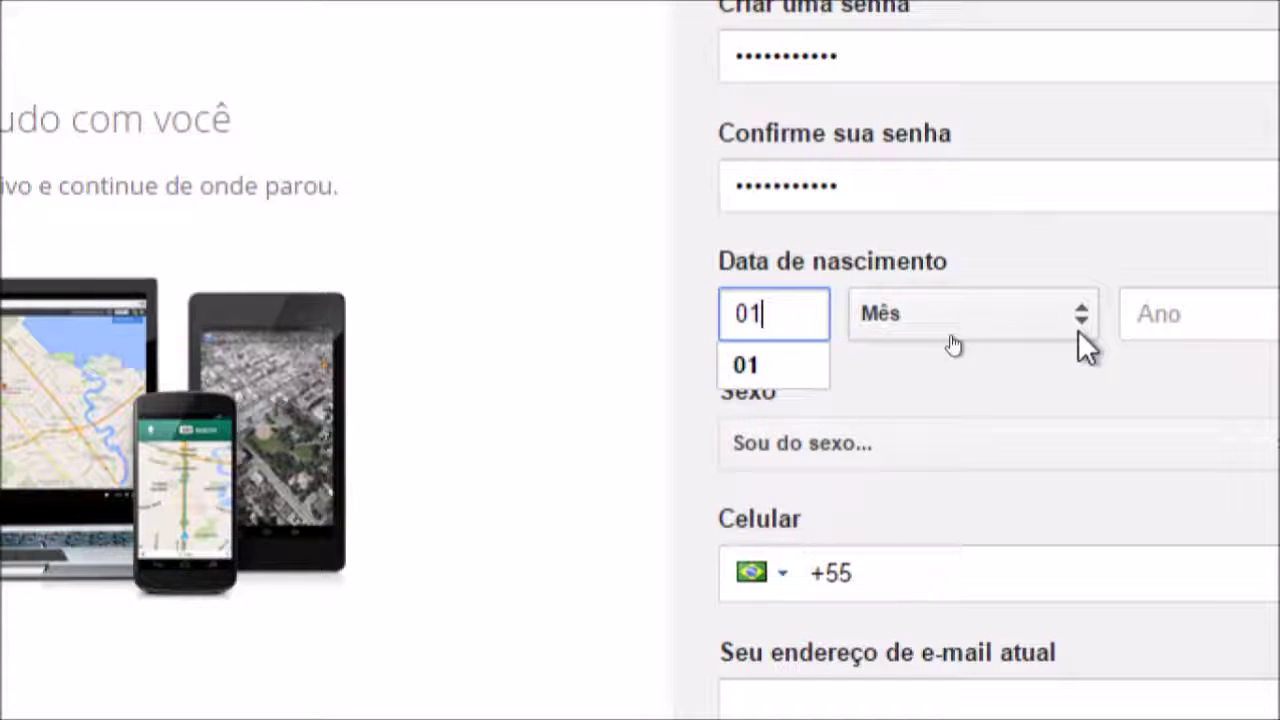
left_click(1087, 320)
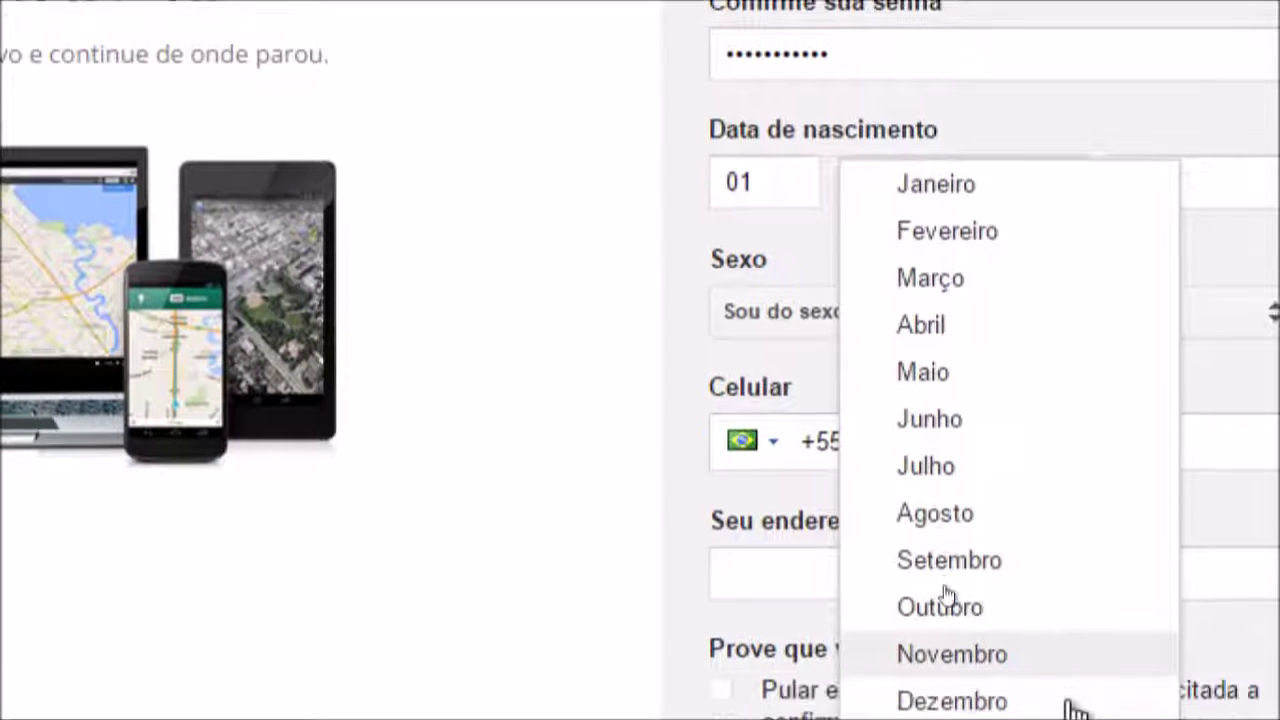
left_click(1075, 716)
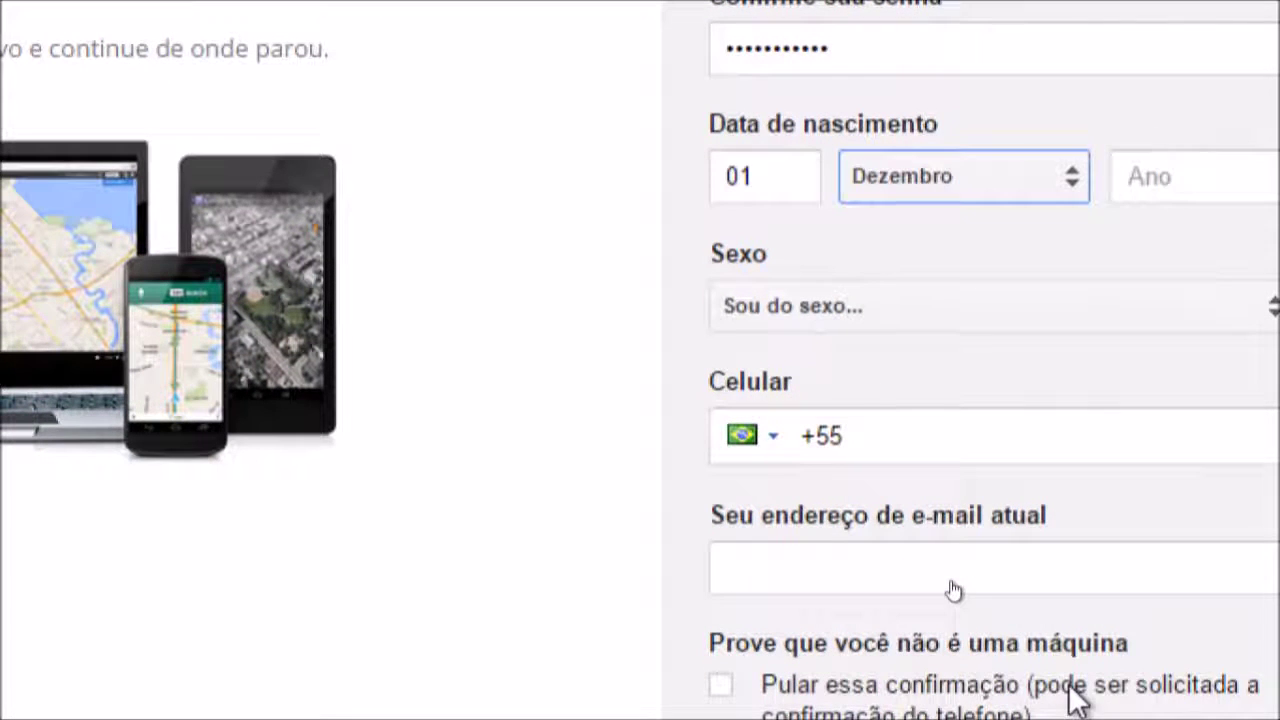
left_click(1178, 180)
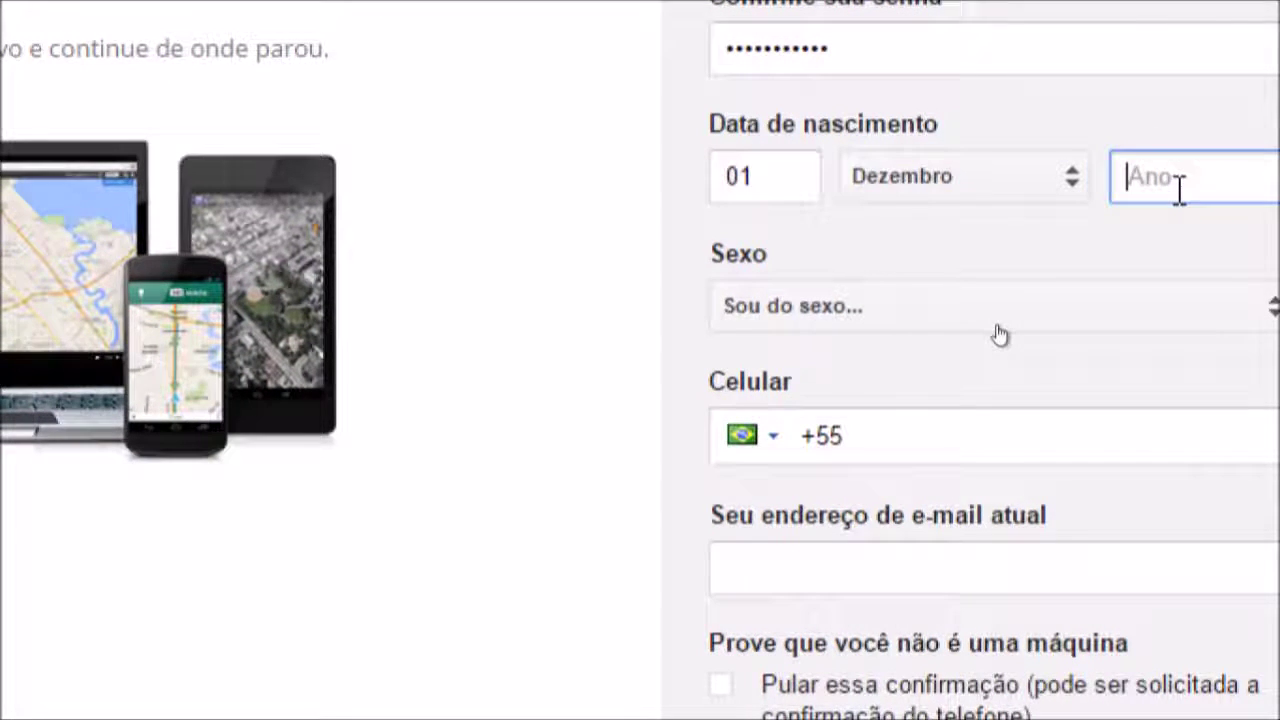
type("19")
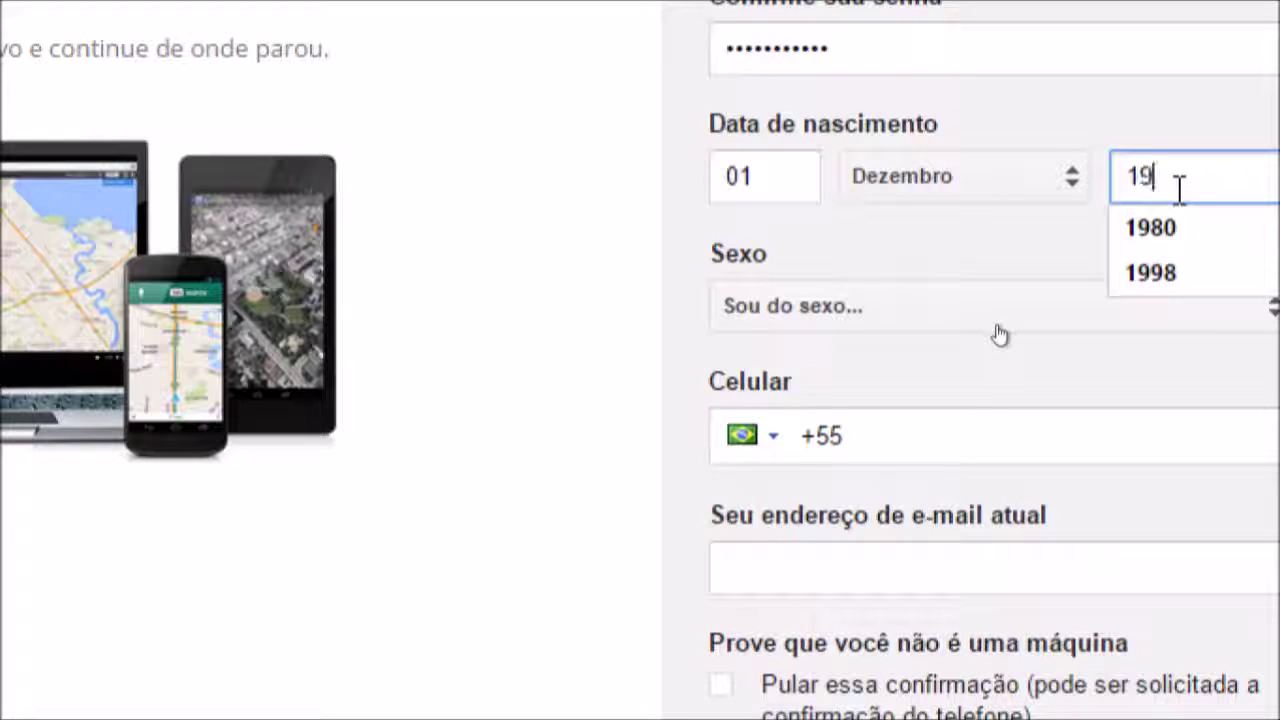
type("80")
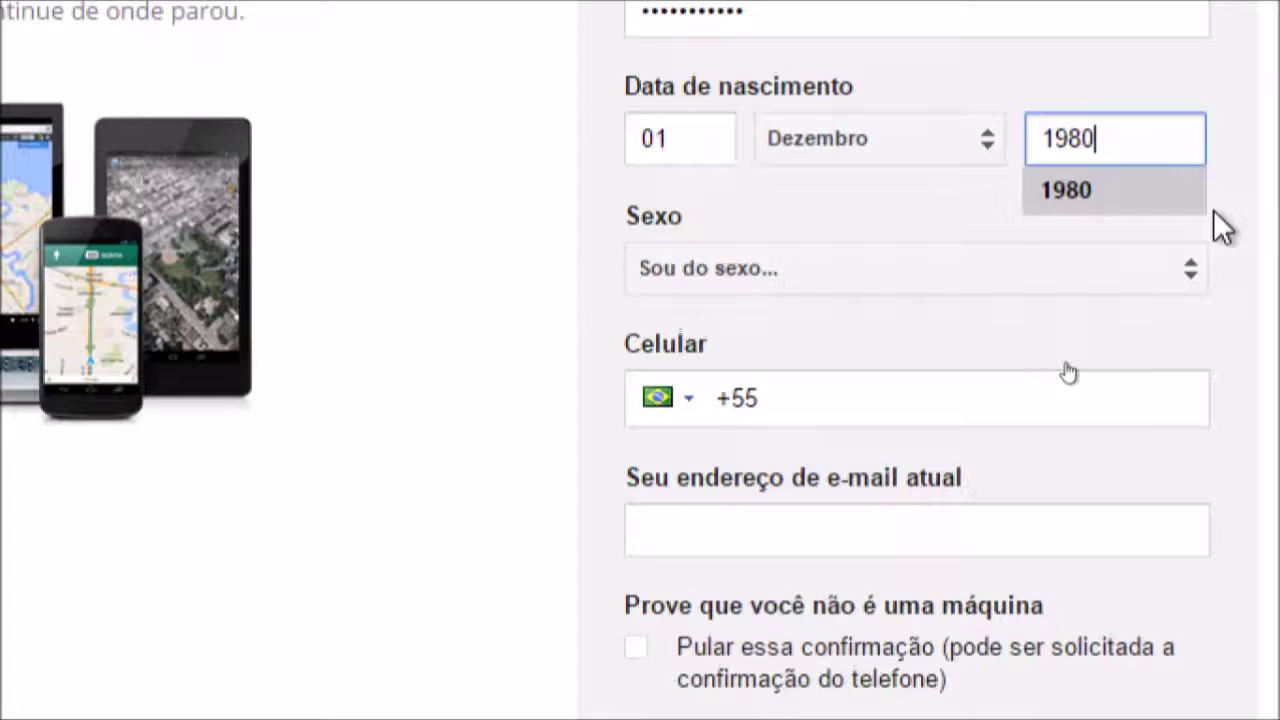
left_click(1190, 277)
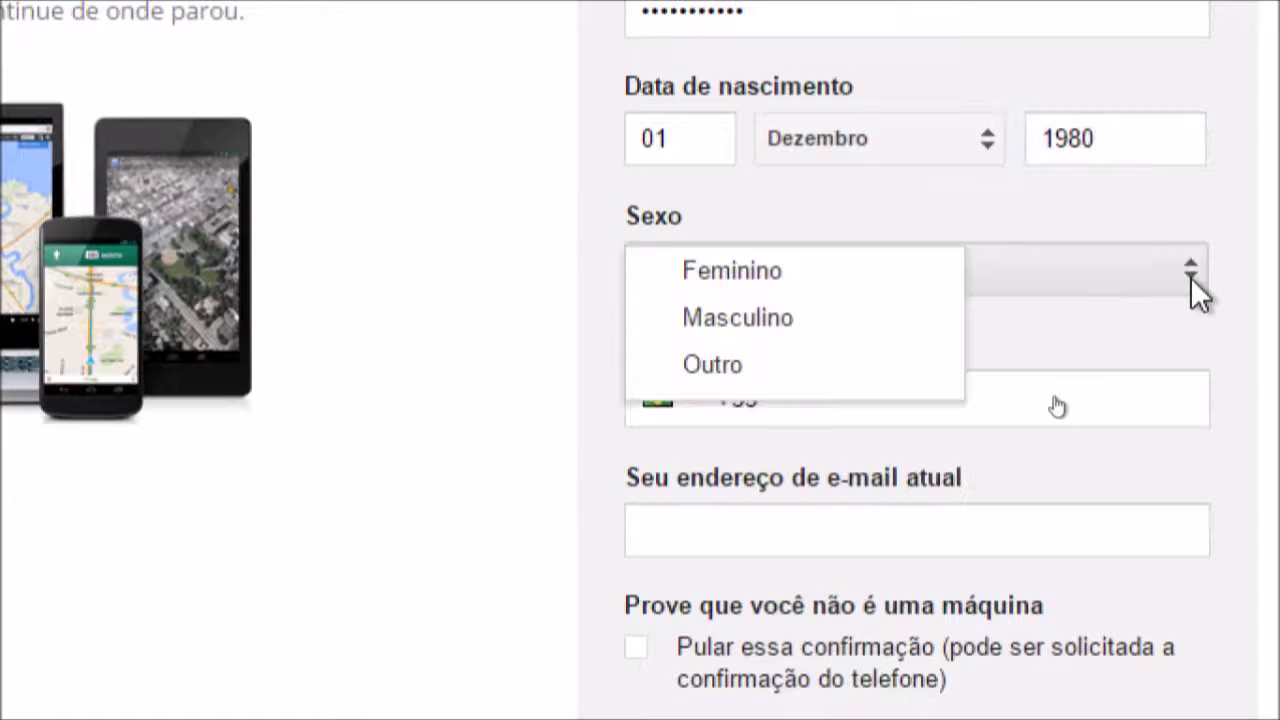